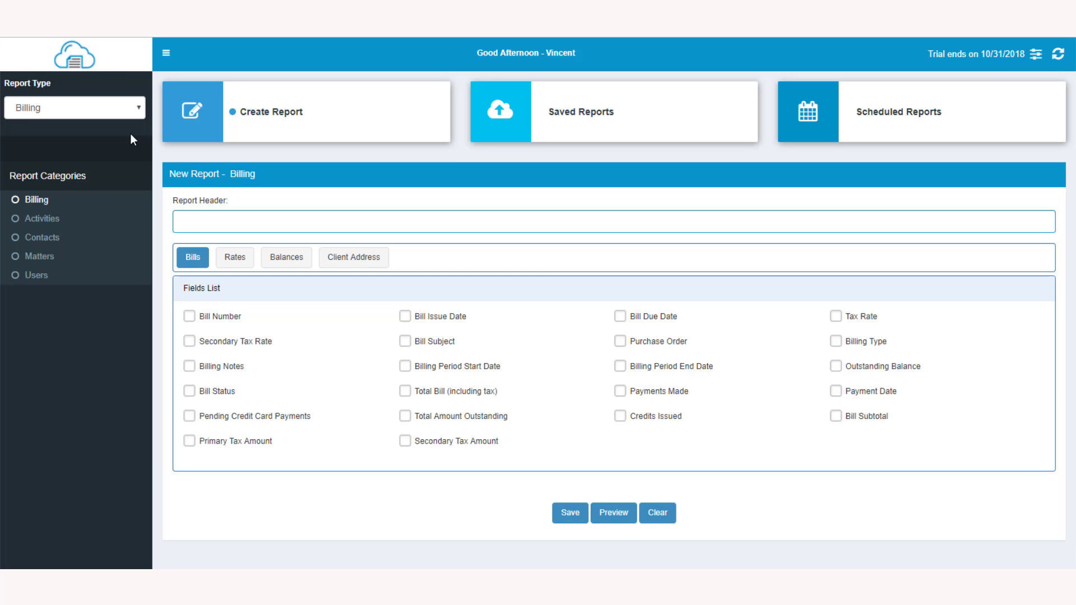
# Step: Add the Bill Number and Bill Status fields to the new Billing report
pyautogui.click(138, 109)
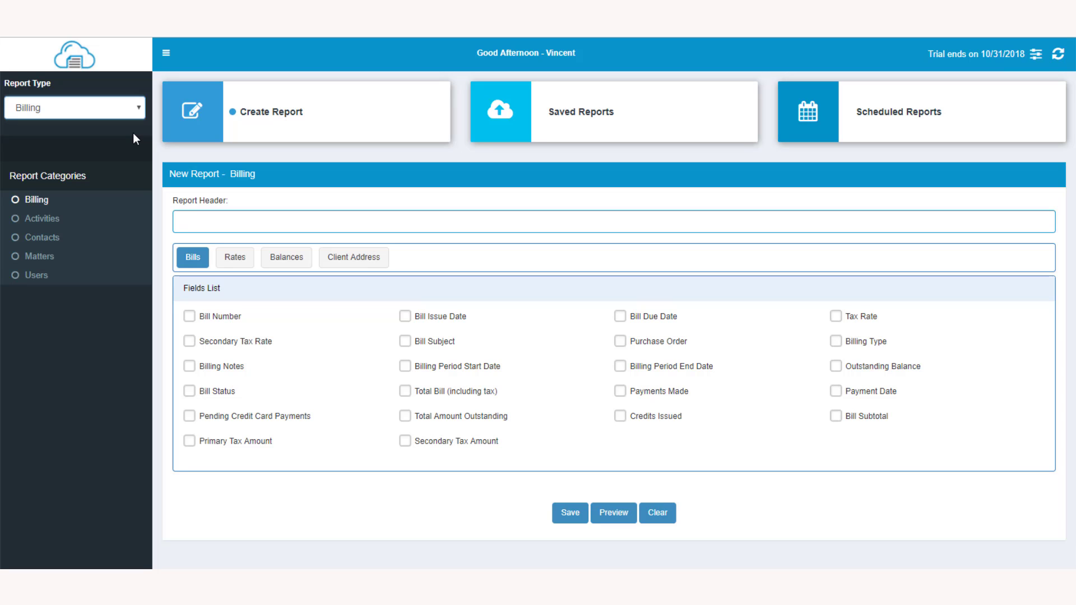
pyautogui.click(191, 317)
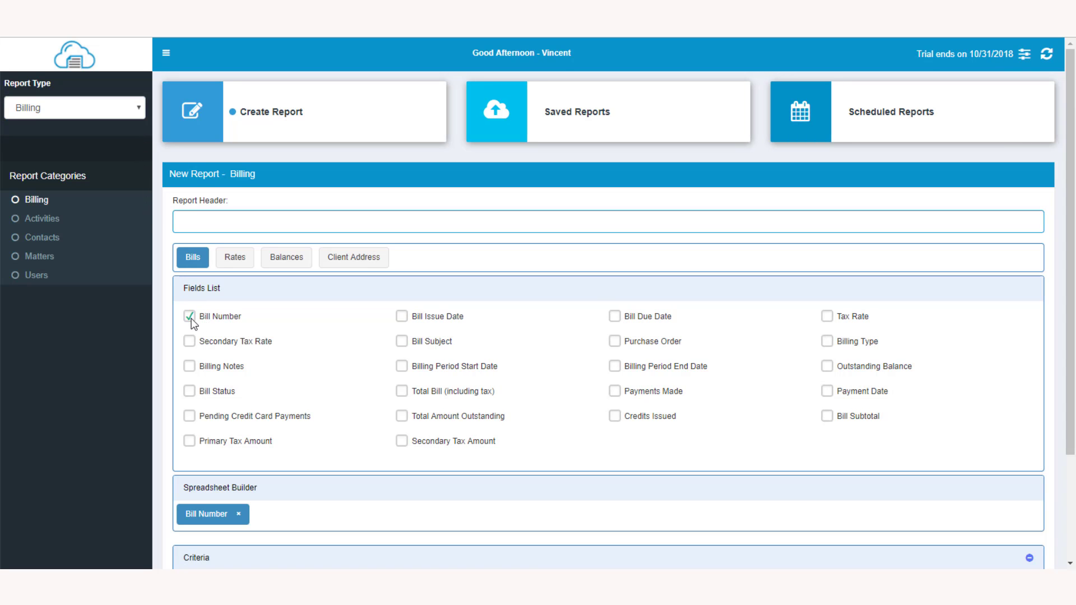
pyautogui.click(190, 392)
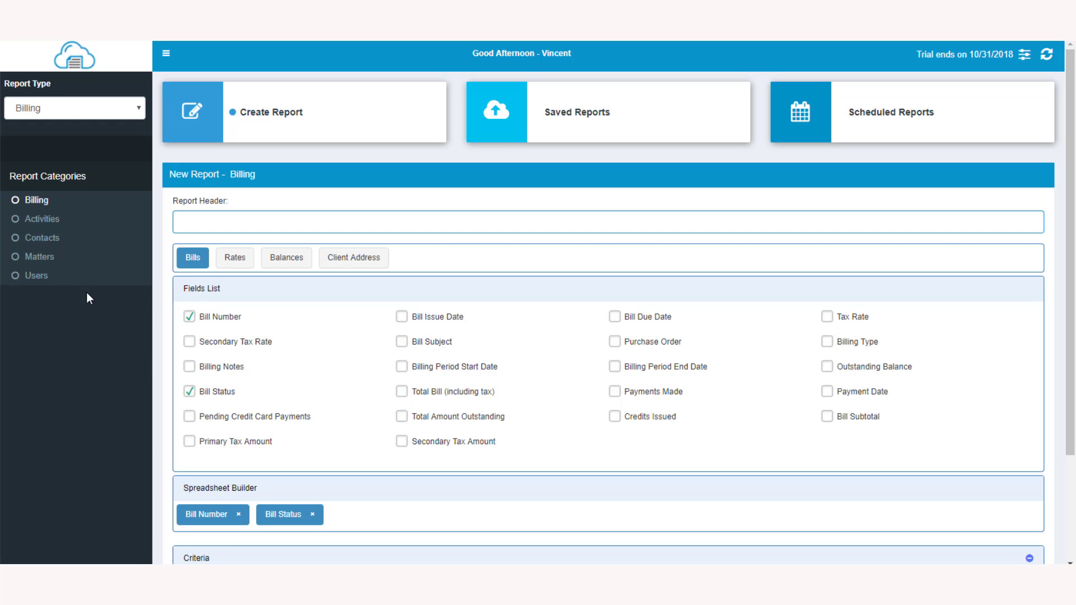
# Step: Add the activity fields Activity Type, Time/Expense Description, Activity Date, Activity Hours, Activity Rate and Activities Name to the report
pyautogui.click(40, 221)
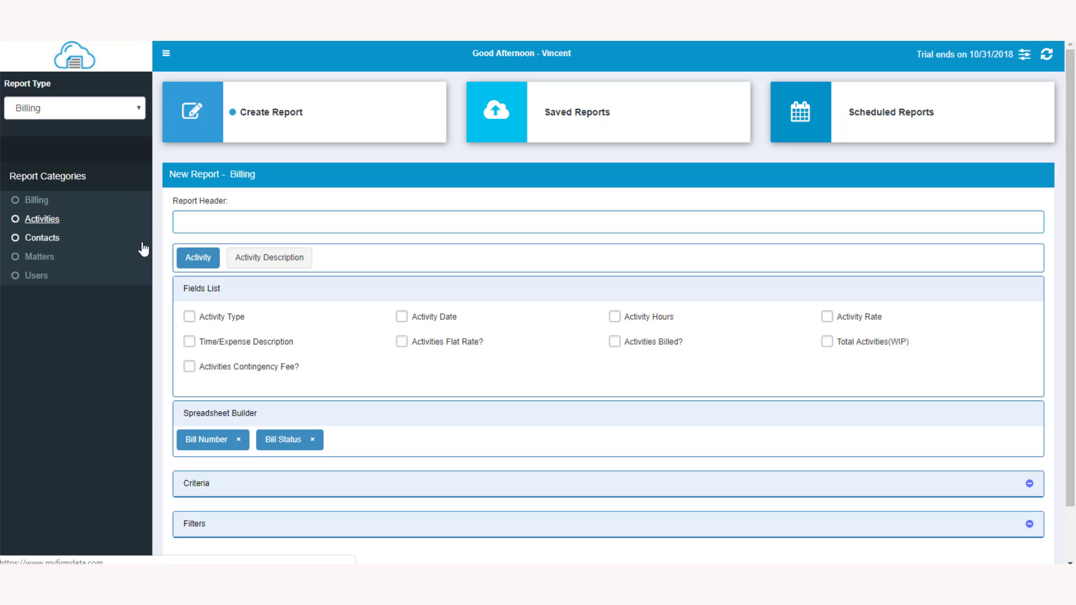
pyautogui.click(189, 318)
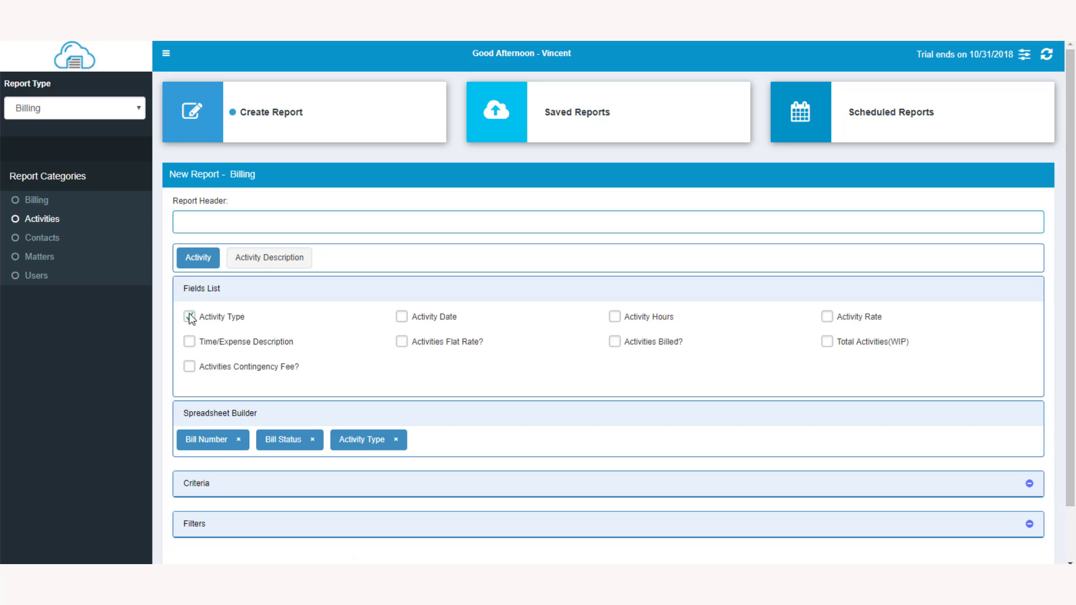
pyautogui.click(192, 343)
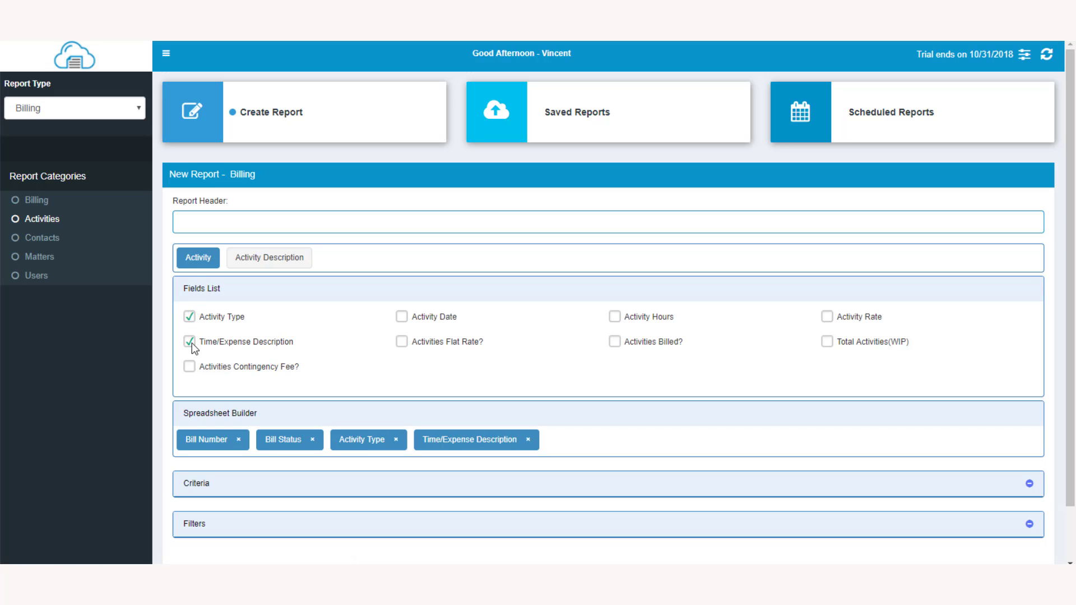
pyautogui.click(402, 317)
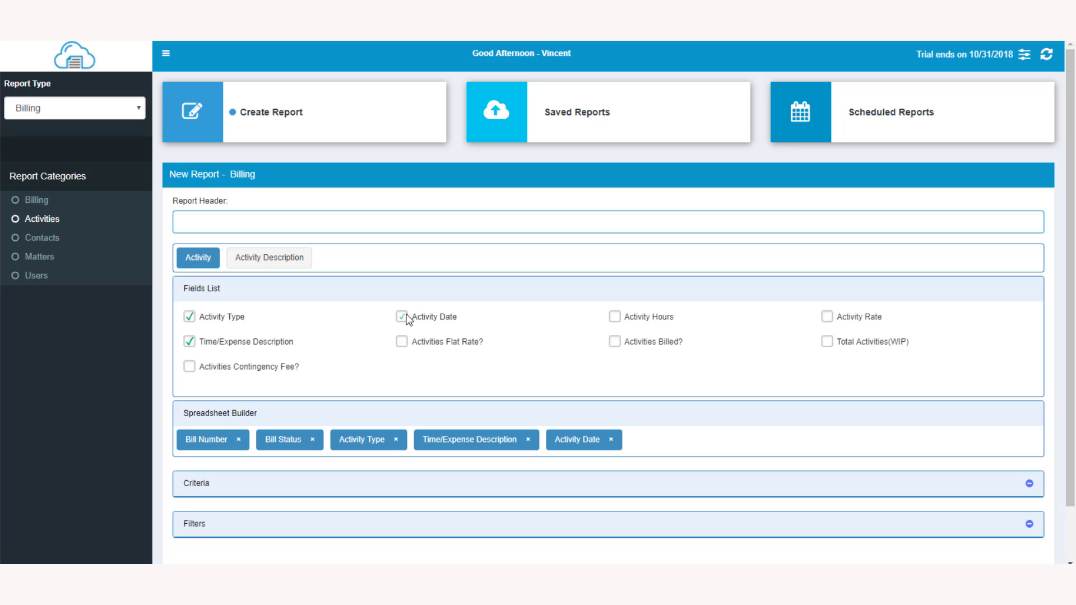
pyautogui.click(616, 317)
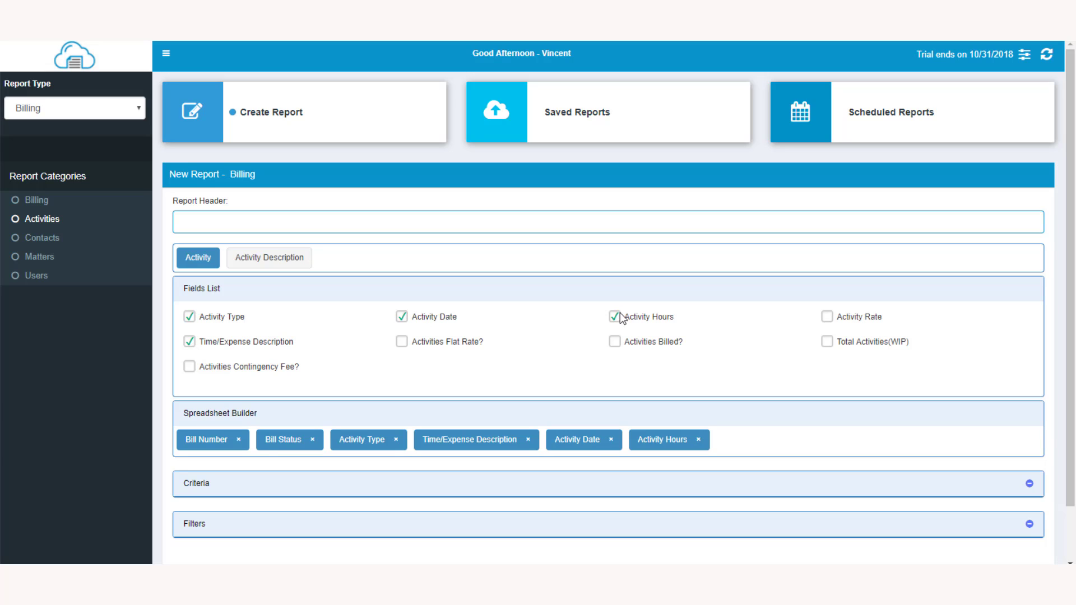
pyautogui.click(827, 317)
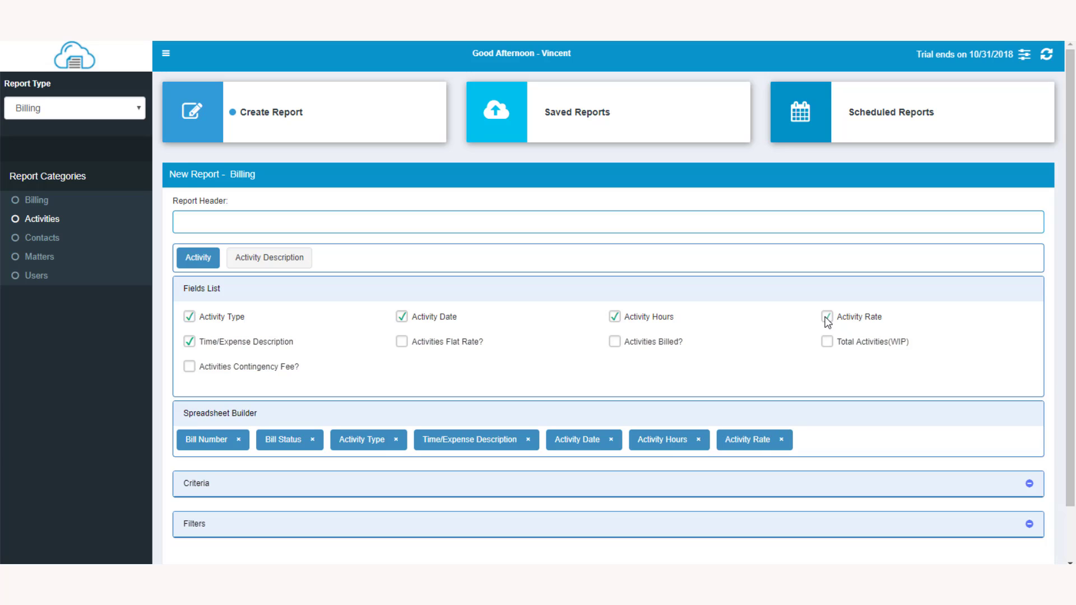
pyautogui.click(280, 264)
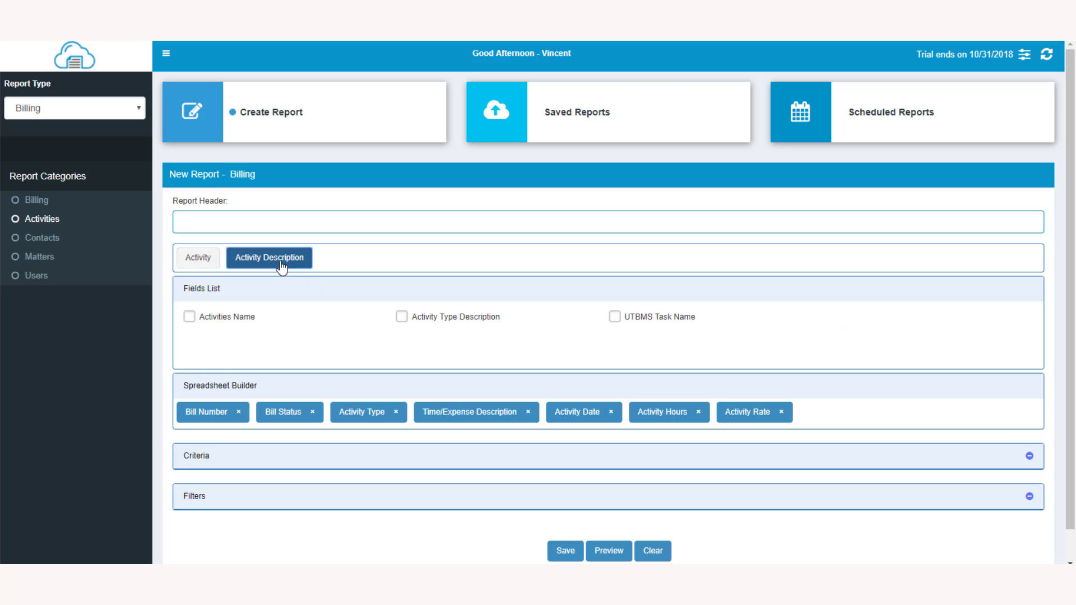
pyautogui.click(190, 317)
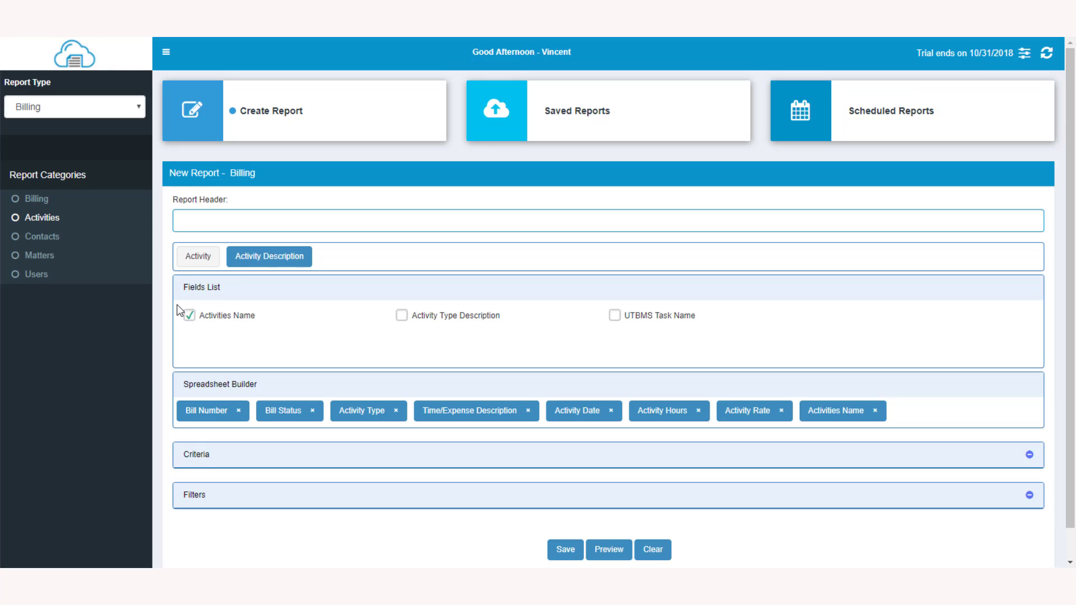
# Step: Add Contact Full Name, Matter Number and User Full Name to the report, and also add User Email but remove it again
pyautogui.click(33, 242)
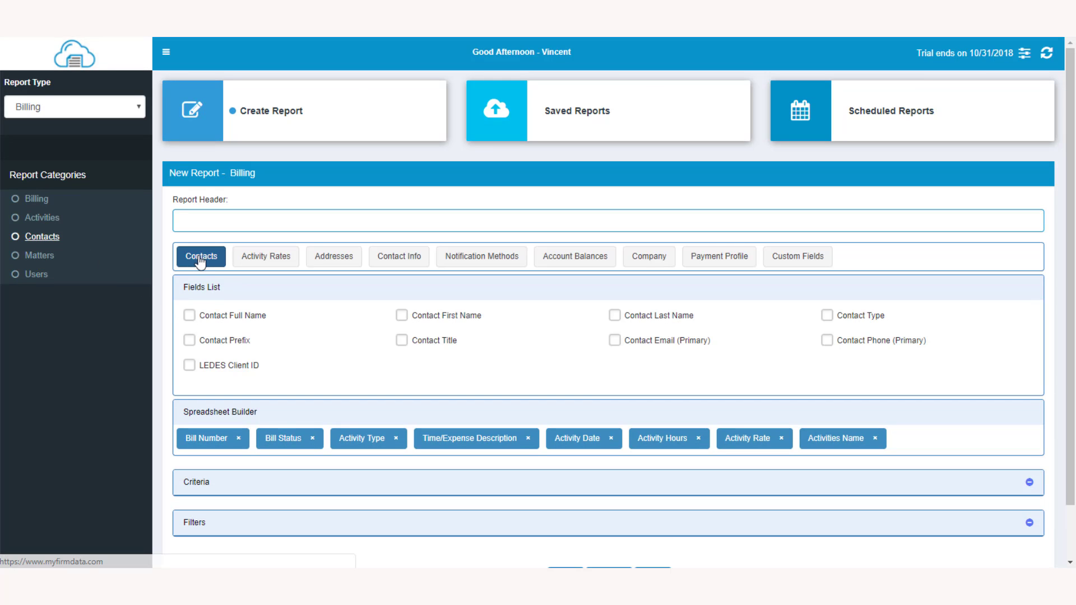
pyautogui.click(191, 318)
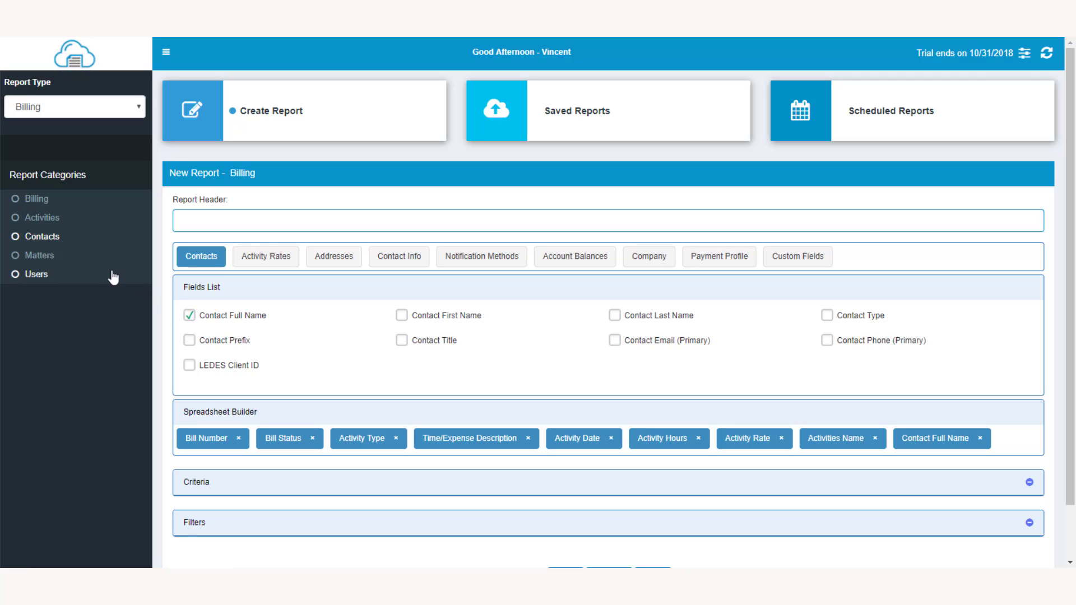
pyautogui.click(45, 258)
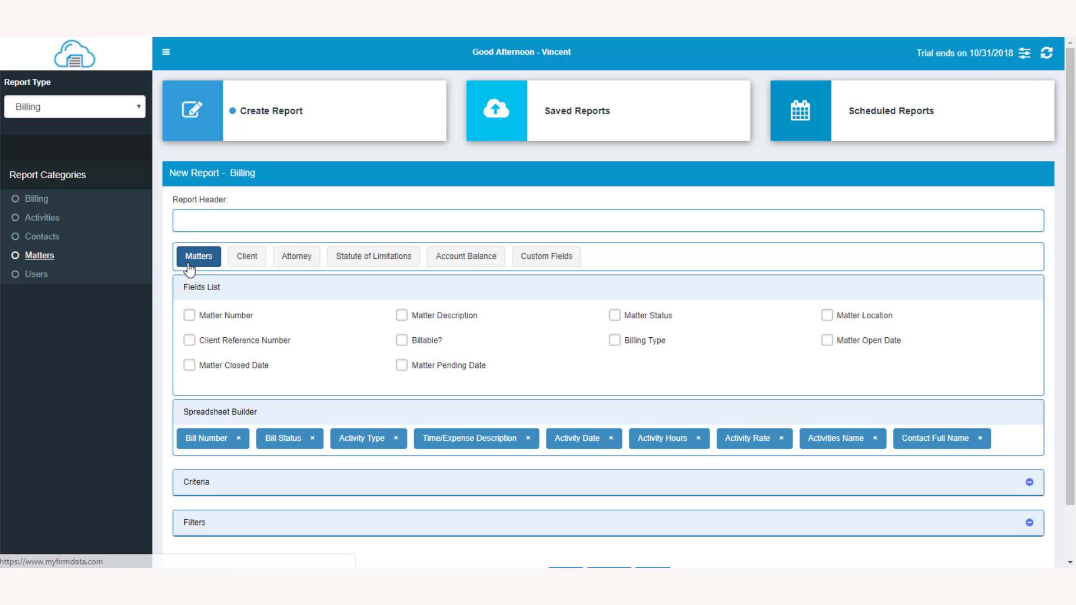
pyautogui.click(191, 316)
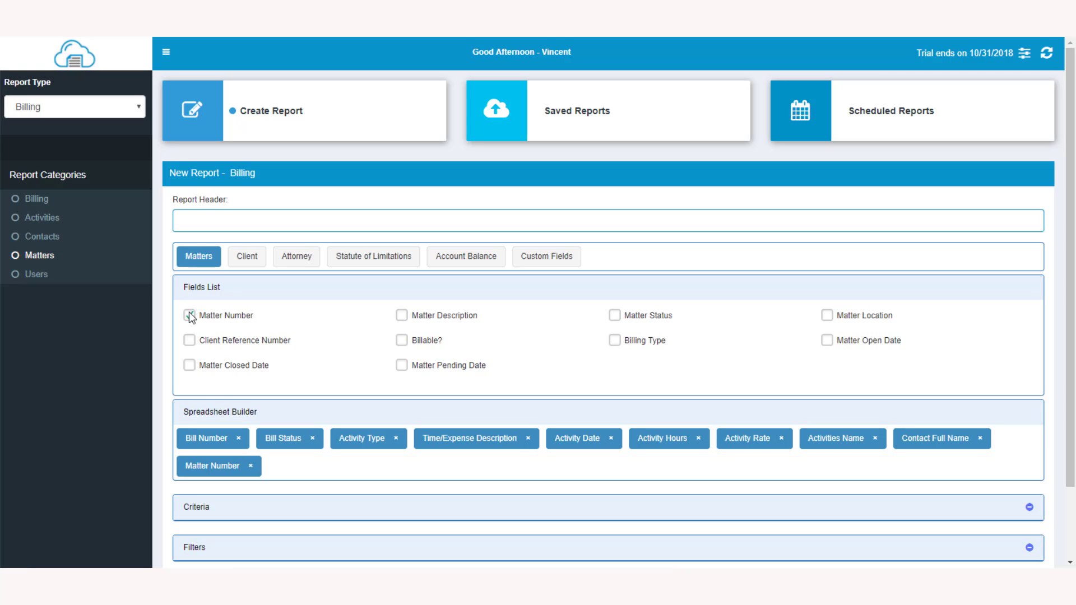
pyautogui.click(40, 277)
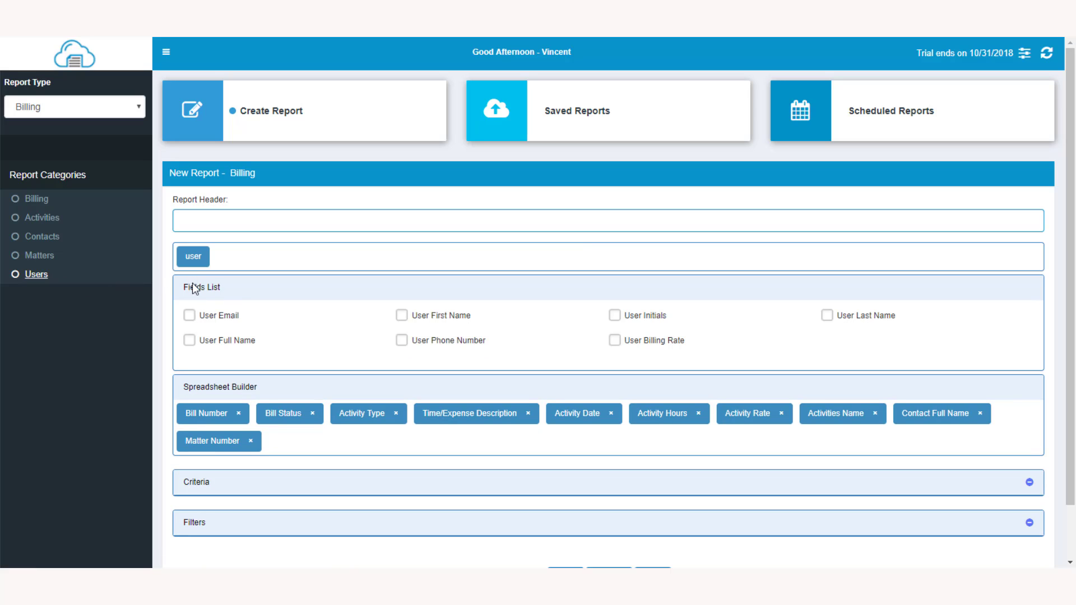
pyautogui.click(190, 341)
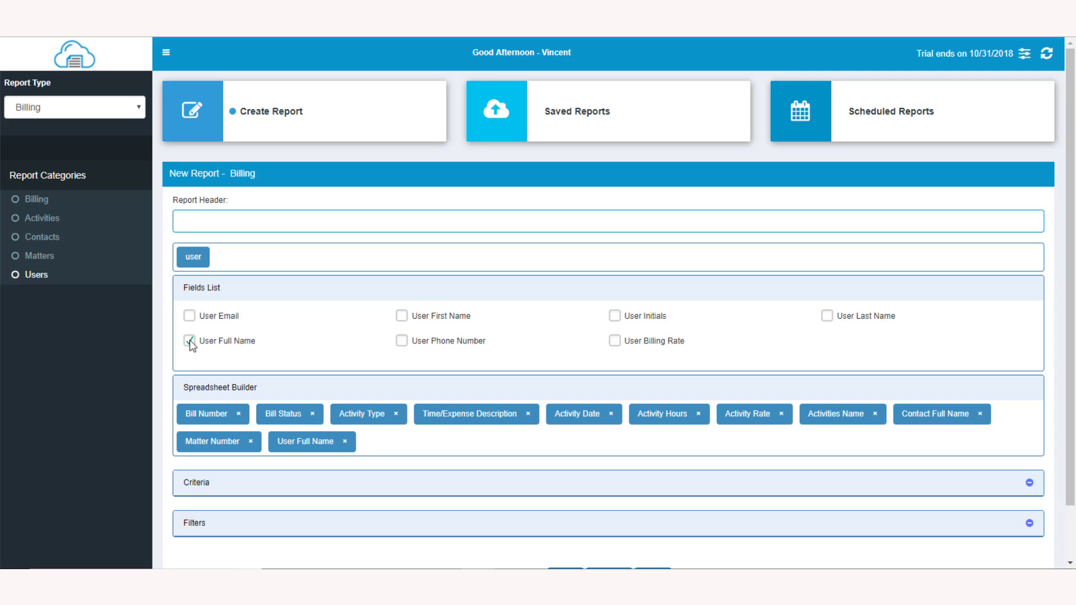
pyautogui.click(190, 315)
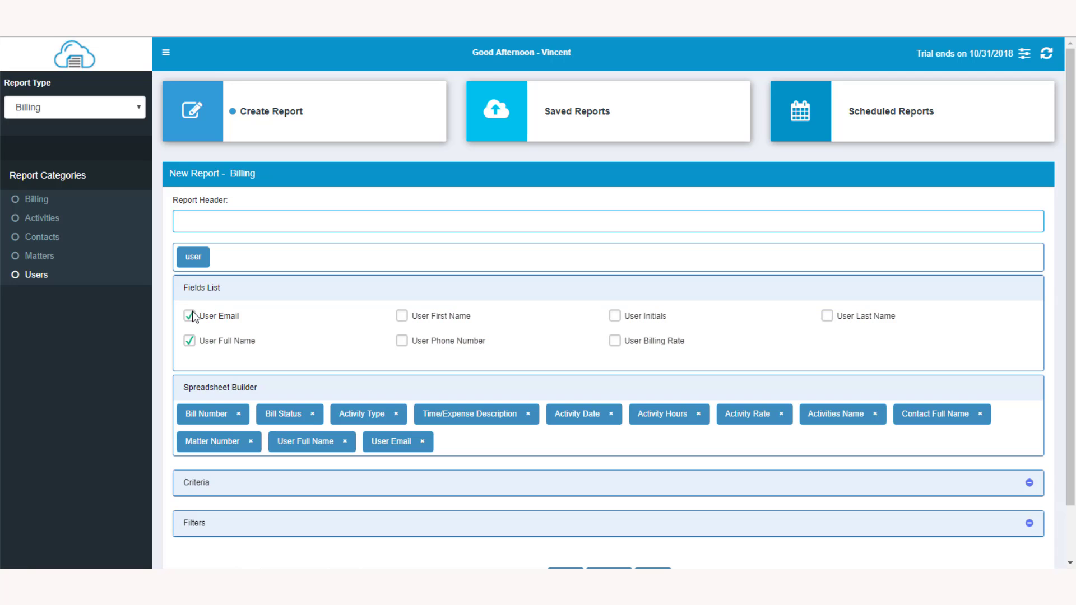
pyautogui.click(422, 442)
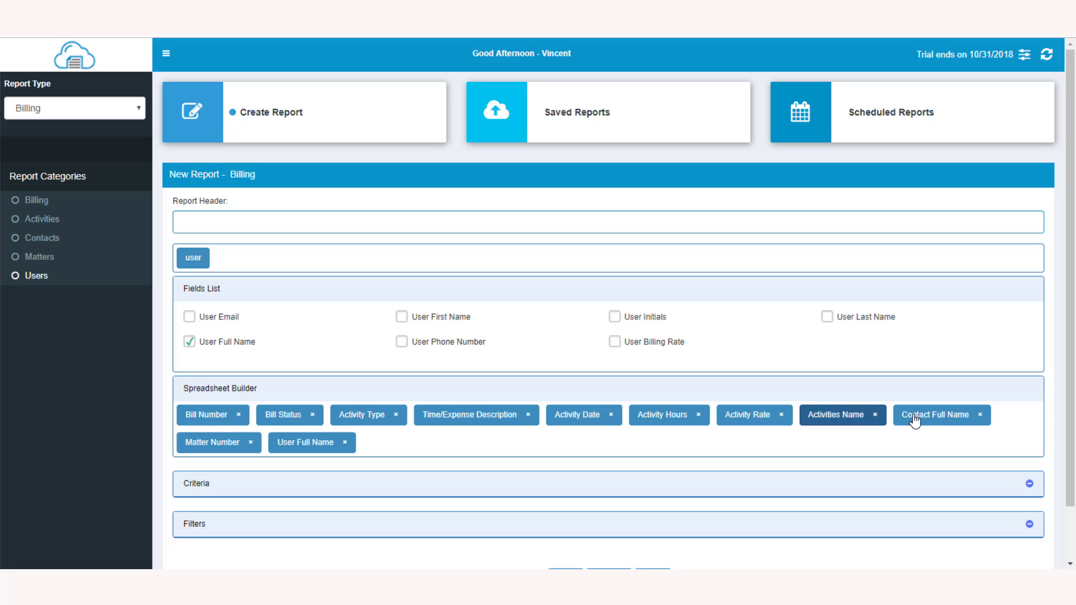
# Step: Reorder the columns to start with Contact Full Name, Matter Number, Activity Date, Bill Status and User Full Name, with Activities Name after Time/Expense Description
pyautogui.moveTo(914, 420); pyautogui.dragTo(318, 420)
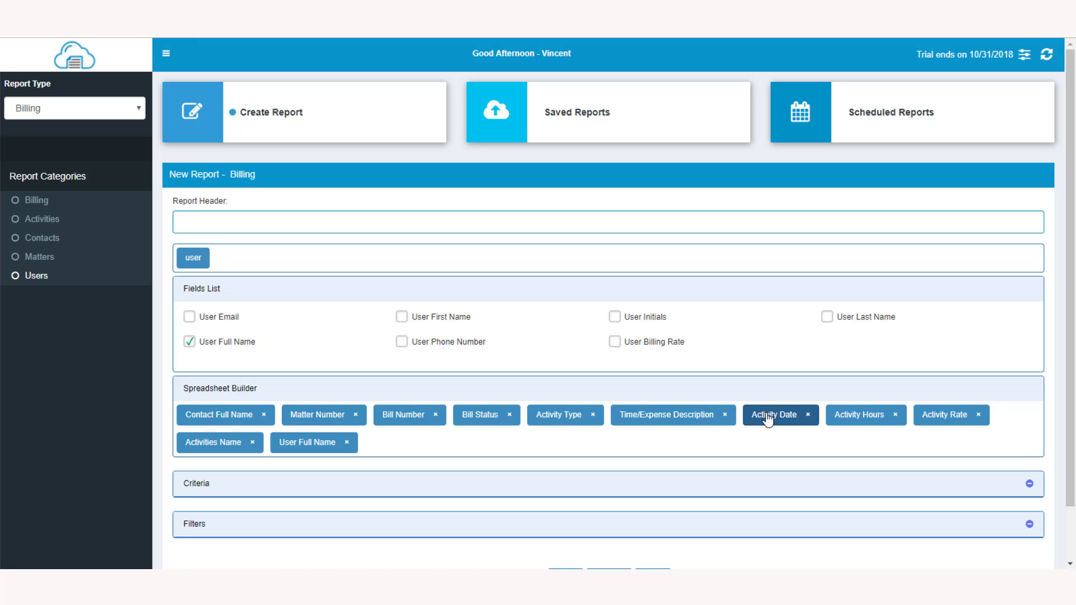
pyautogui.moveTo(765, 415); pyautogui.dragTo(396, 416)
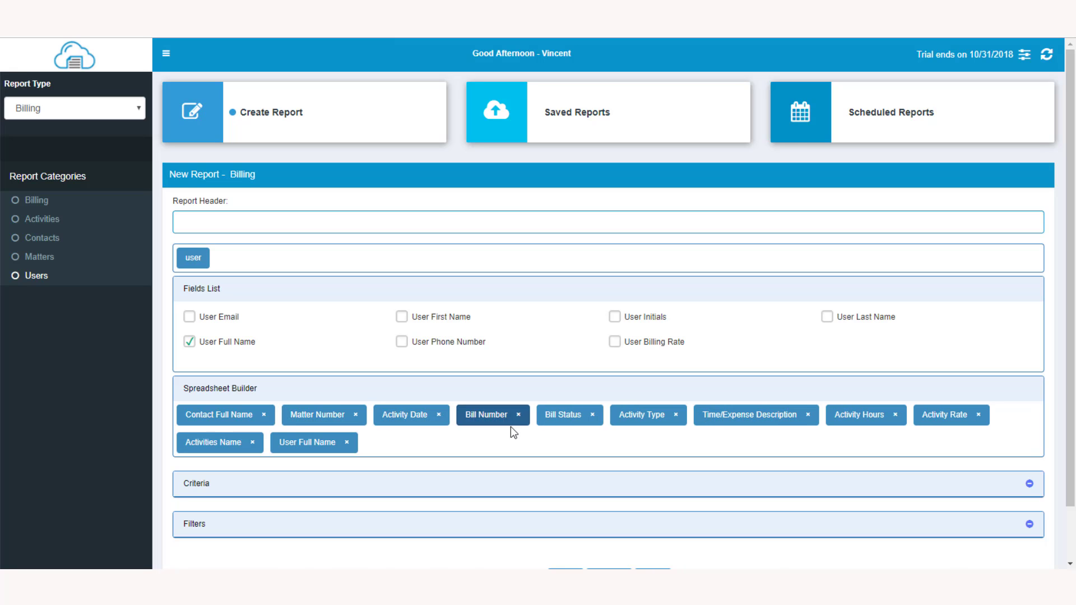
pyautogui.moveTo(568, 419); pyautogui.dragTo(498, 424)
pyautogui.moveTo(317, 449); pyautogui.dragTo(572, 427)
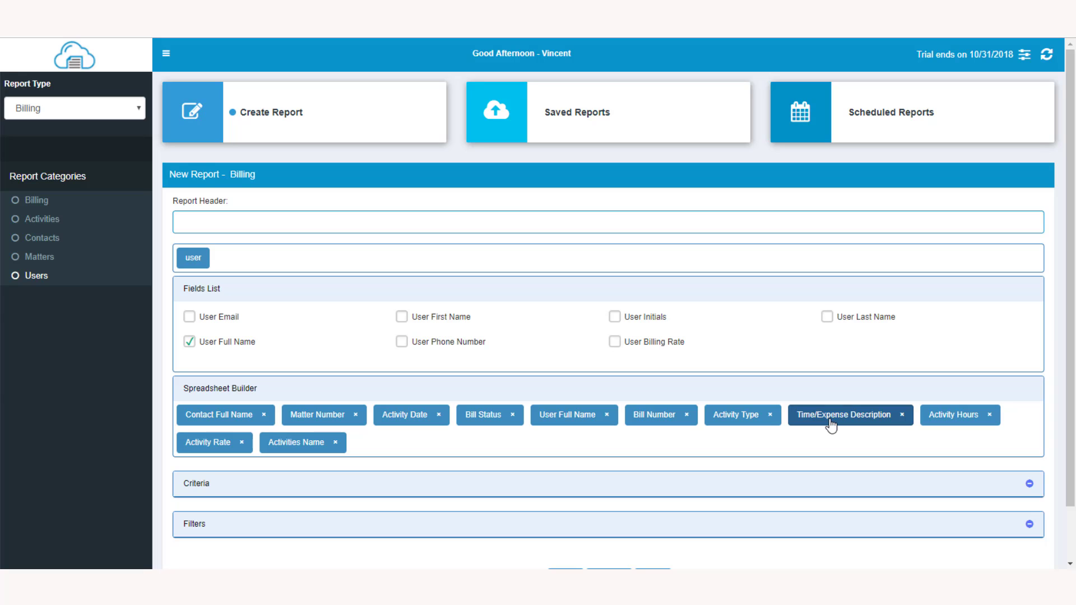
pyautogui.moveTo(293, 446); pyautogui.dragTo(934, 419)
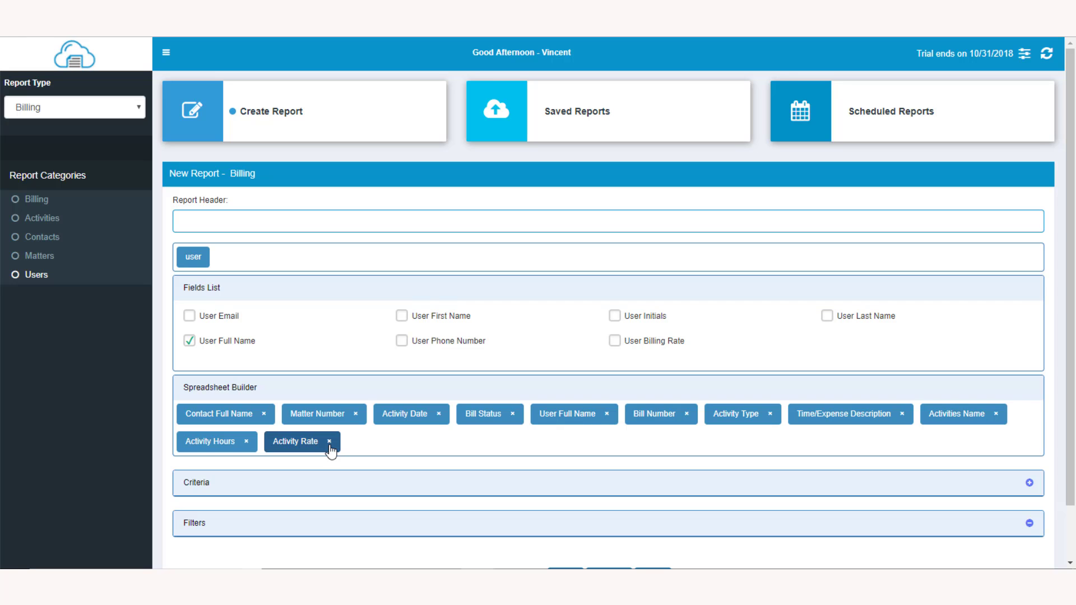
# Step: Expand the report criteria, group the report by Contact Full Name and sort it by Bill Number
pyautogui.click(324, 482)
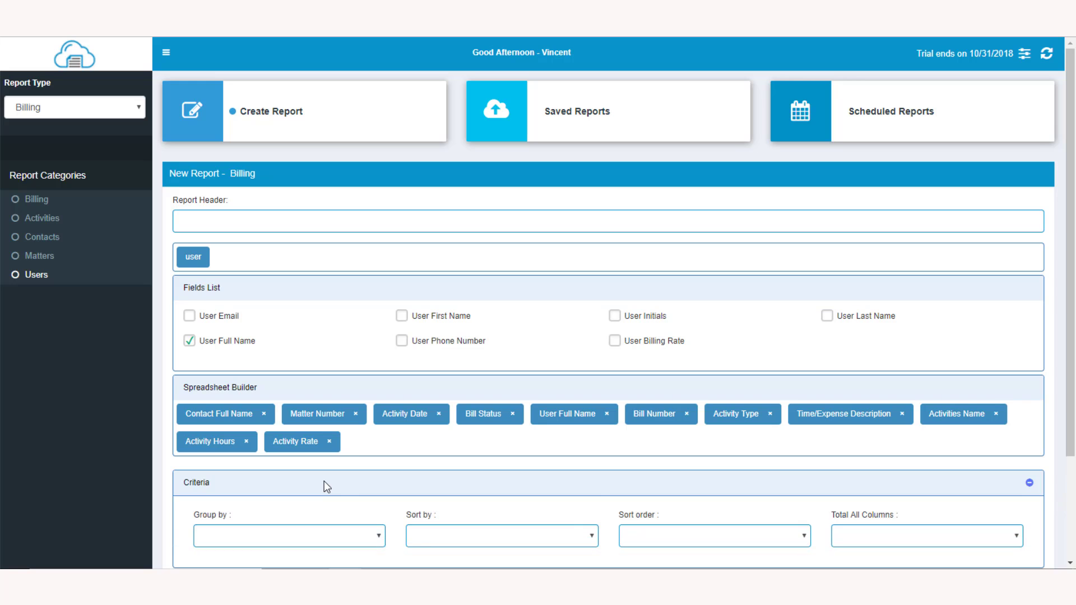
pyautogui.scroll(-3, 324, 482)
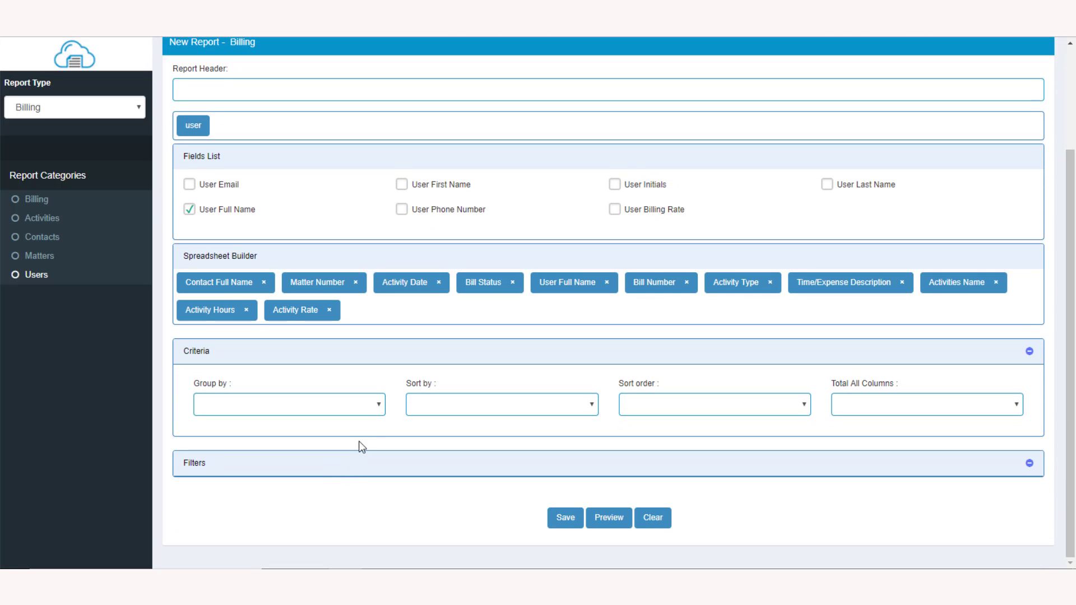
pyautogui.click(381, 405)
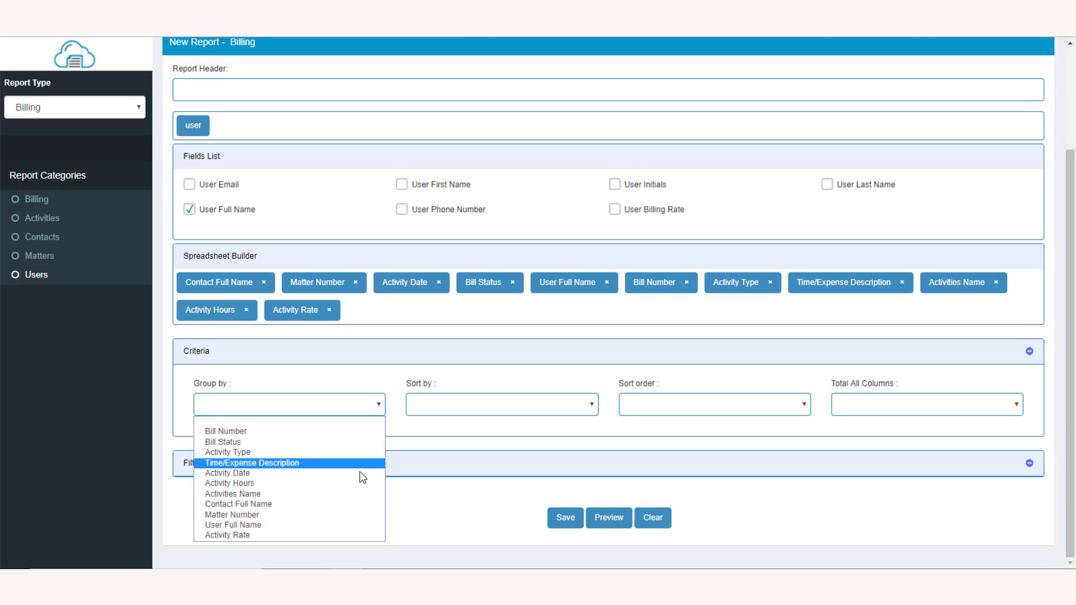
pyautogui.click(352, 505)
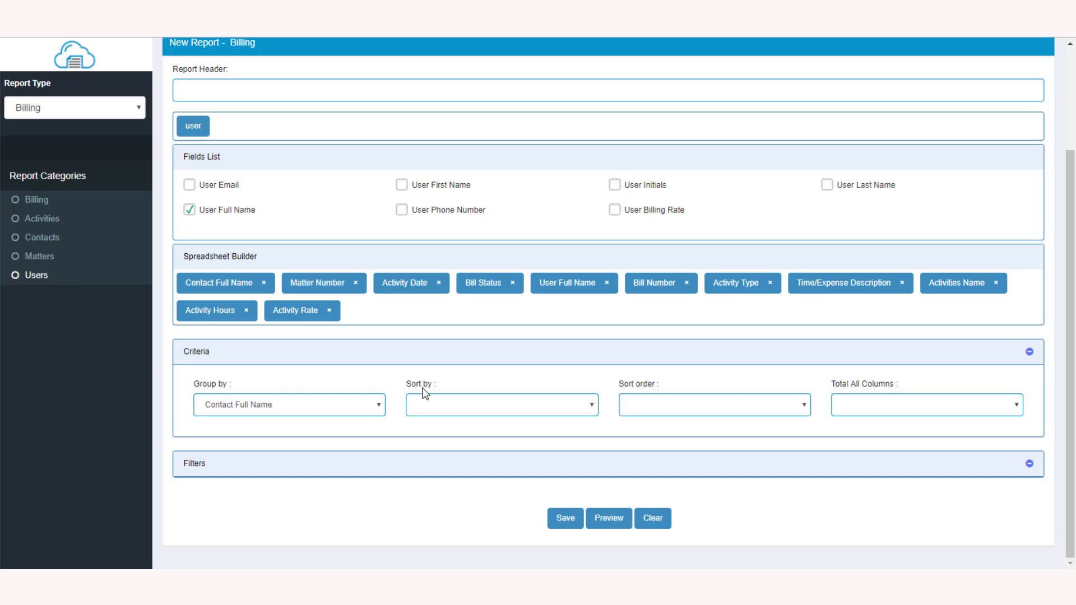
pyautogui.click(593, 407)
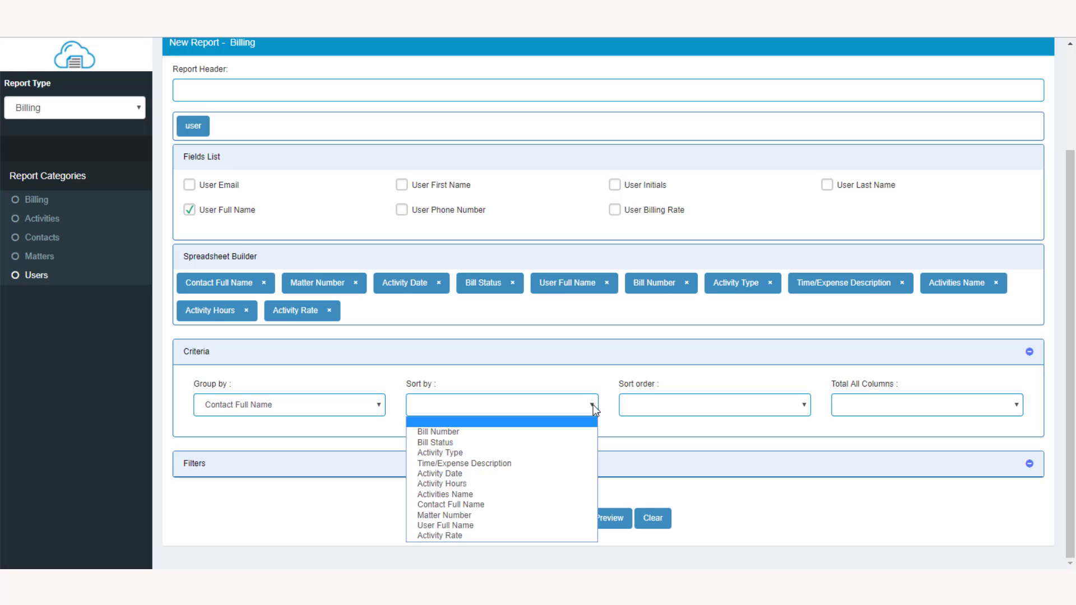
pyautogui.click(592, 430)
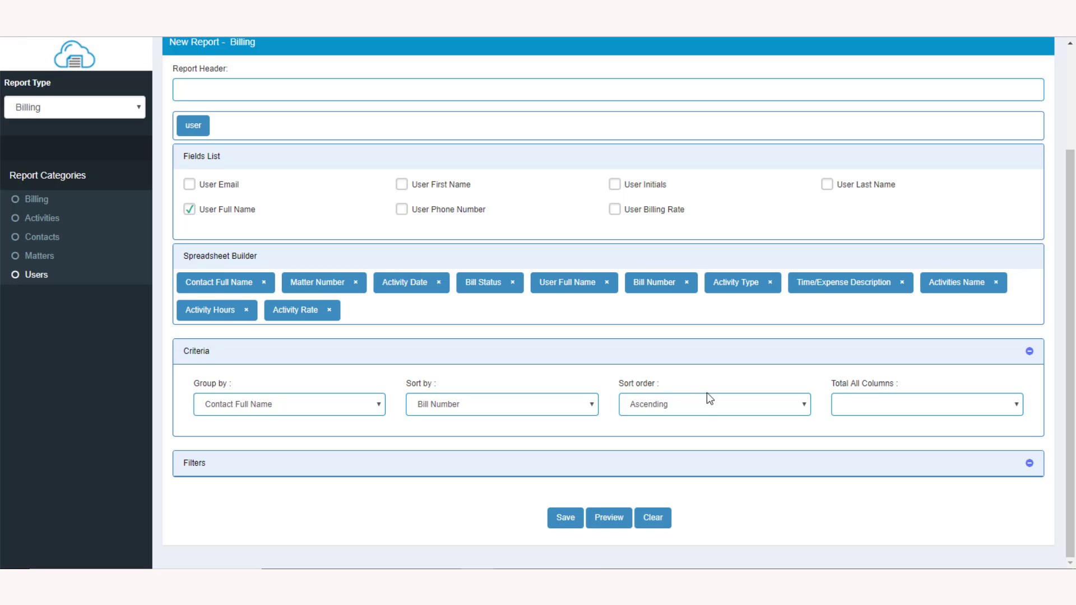
# Step: Keep the sort order ascending and set Total All Columns to Yes
pyautogui.click(806, 406)
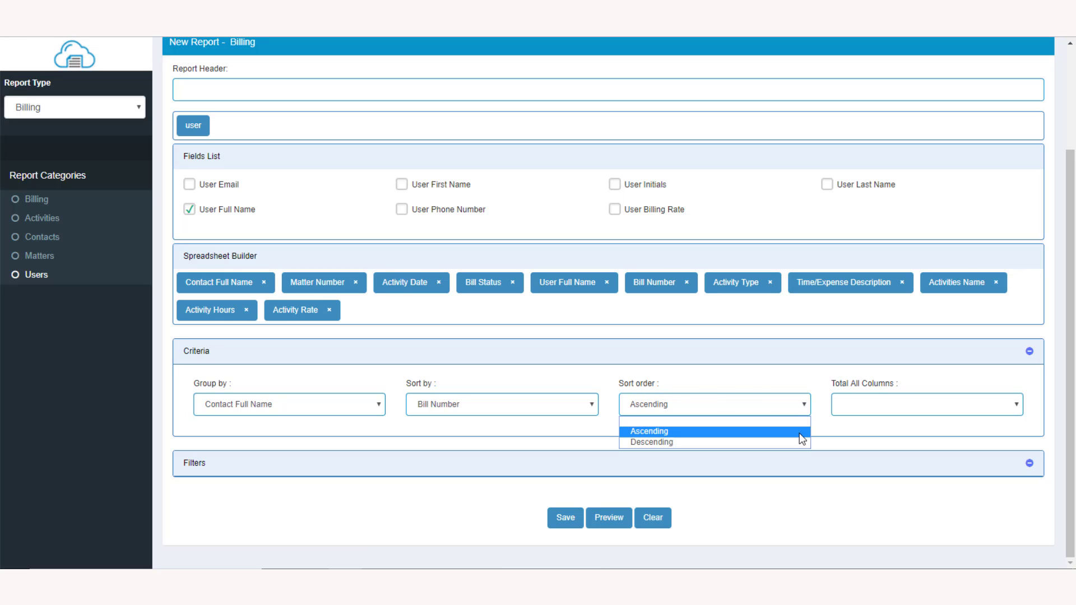
pyautogui.click(803, 405)
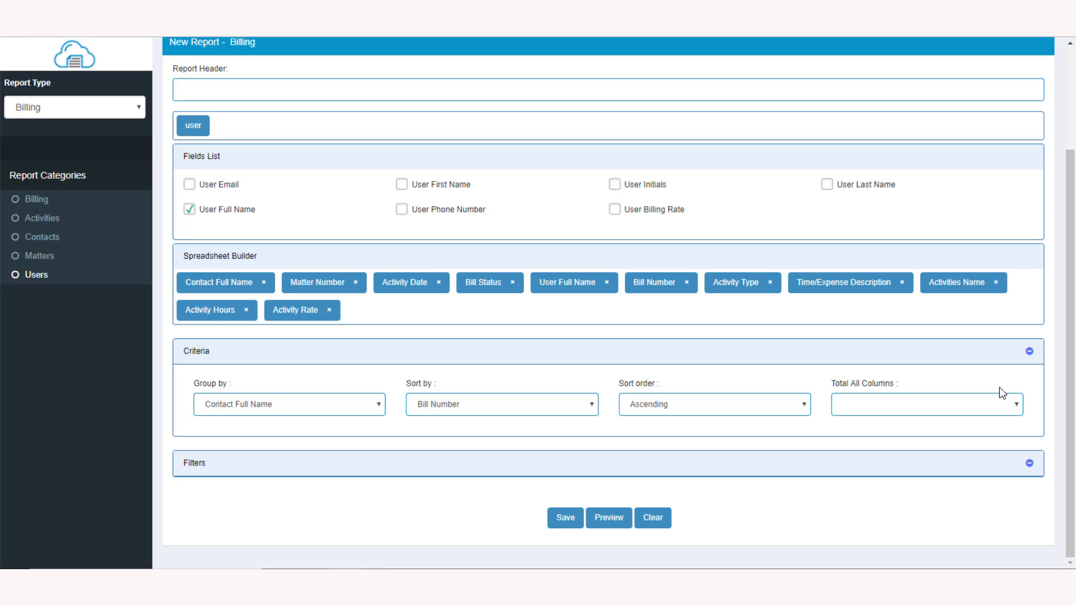
pyautogui.click(1018, 405)
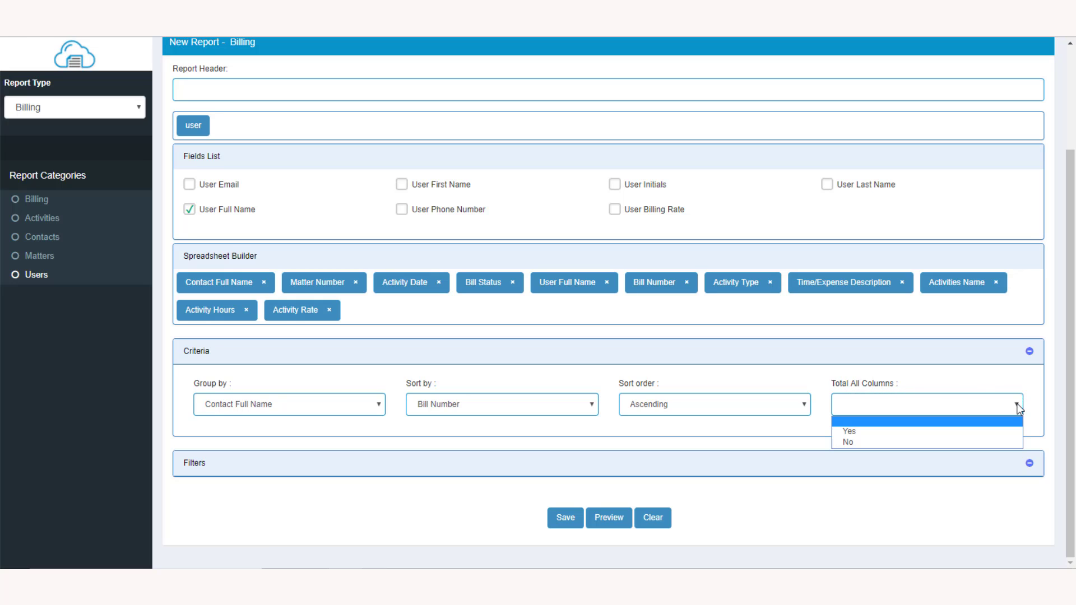
pyautogui.click(1014, 431)
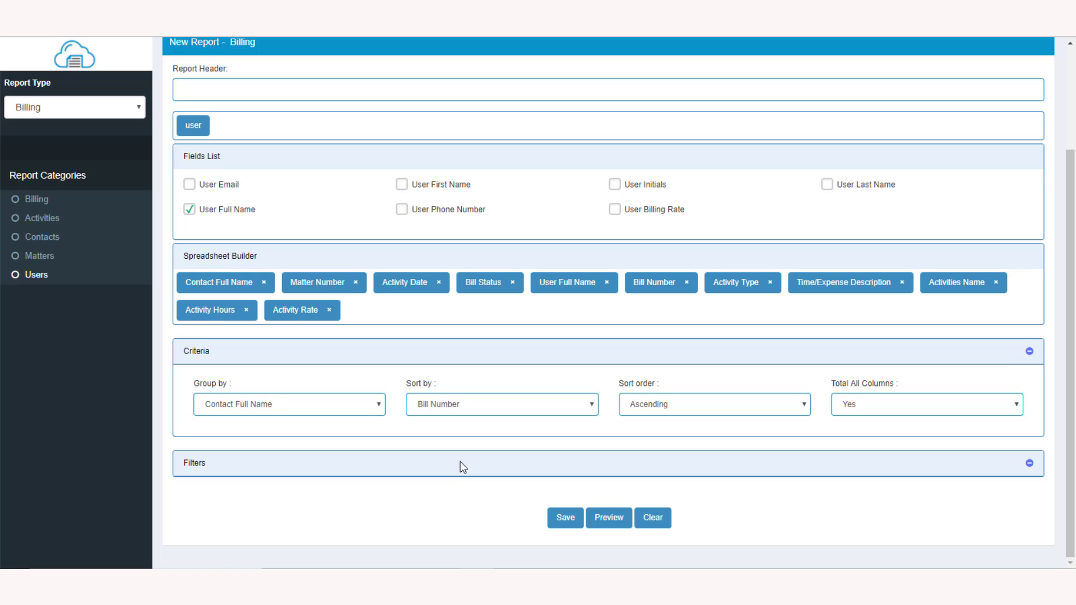
# Step: Expand the report's filter options without setting a filter, and preview the report, looking through its grouped rows
pyautogui.click(431, 465)
pyautogui.scroll(-2, 431, 465)
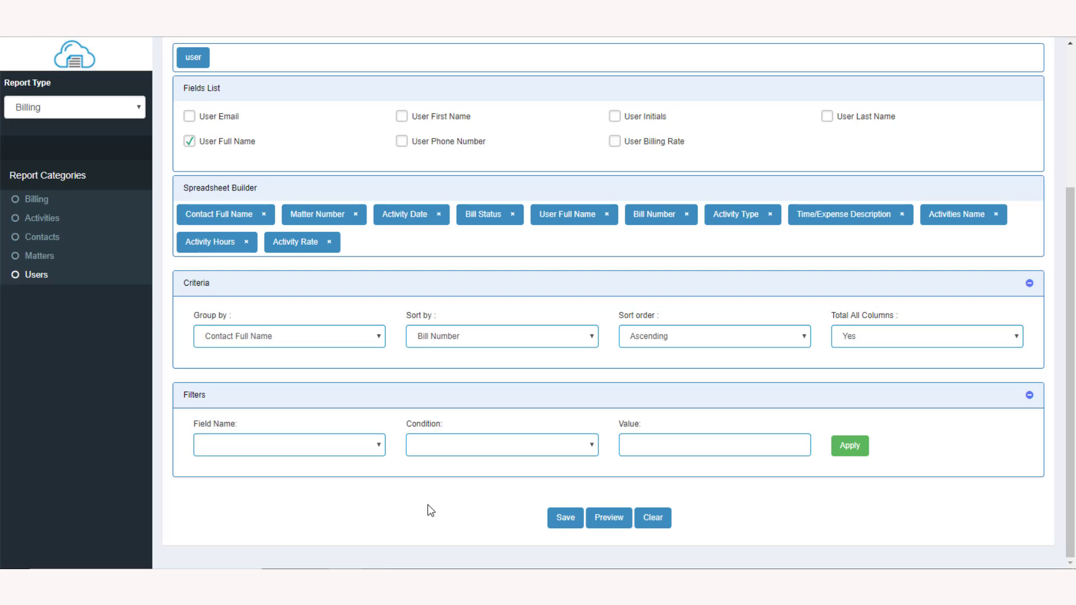
pyautogui.click(607, 518)
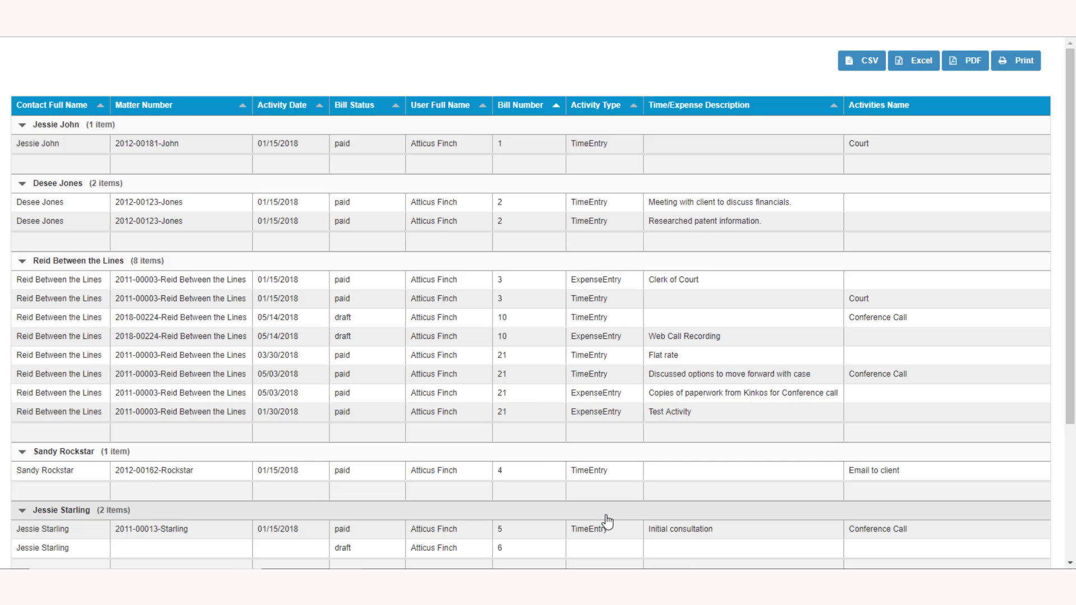
pyautogui.scroll(-2, 608, 521)
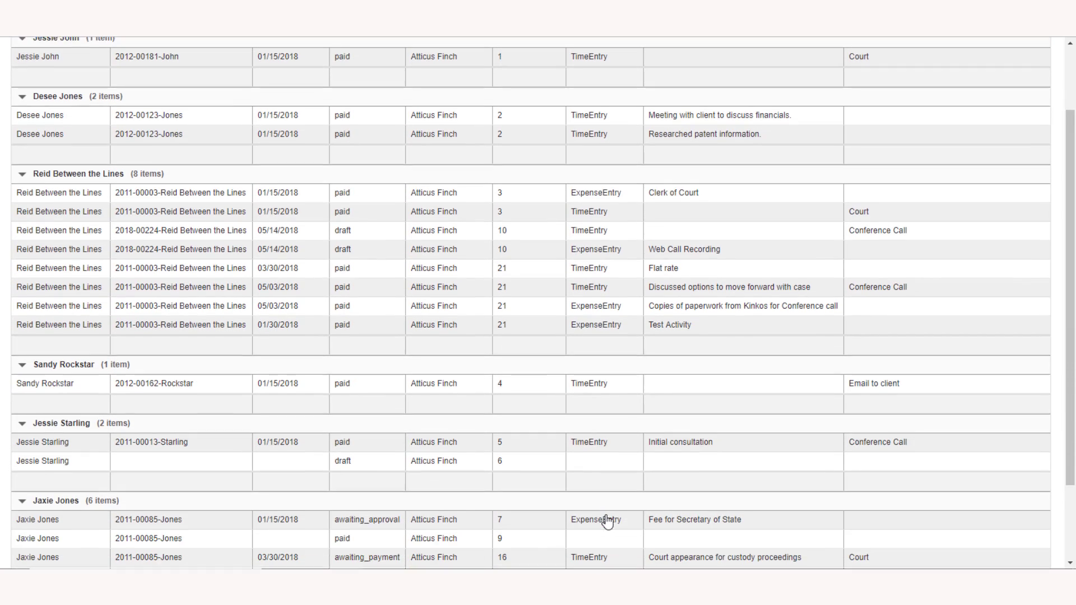
pyautogui.scroll(-1, 606, 518)
pyautogui.scroll(2, 605, 518)
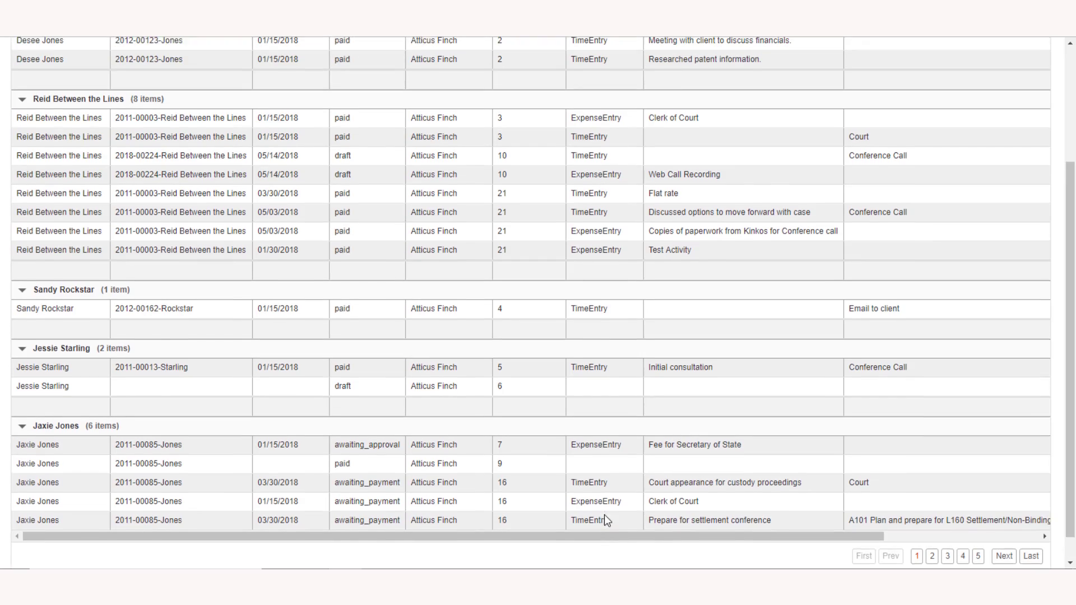
pyautogui.scroll(2, 605, 519)
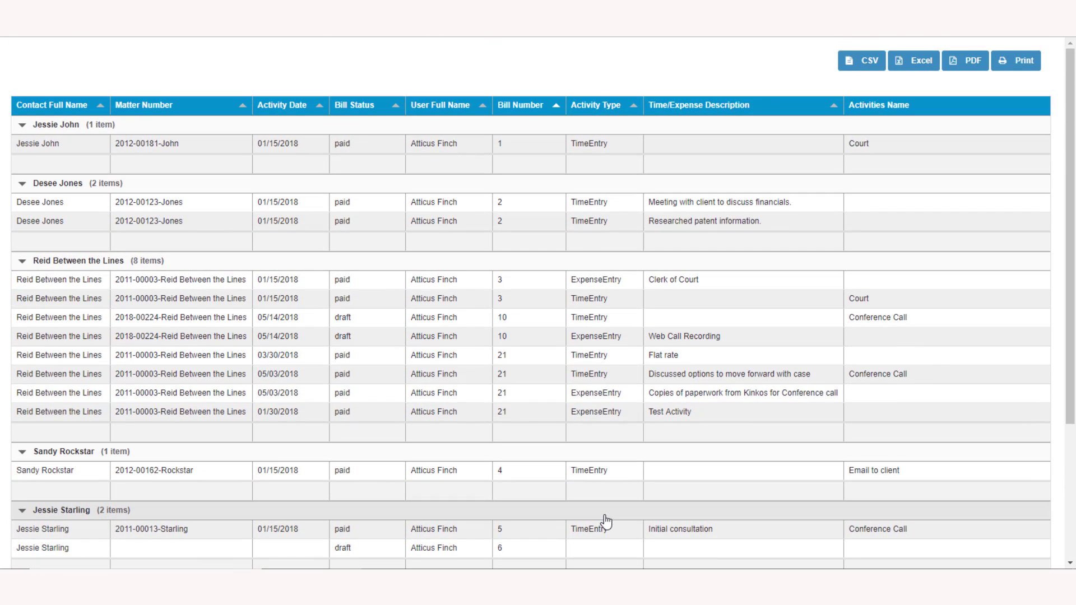